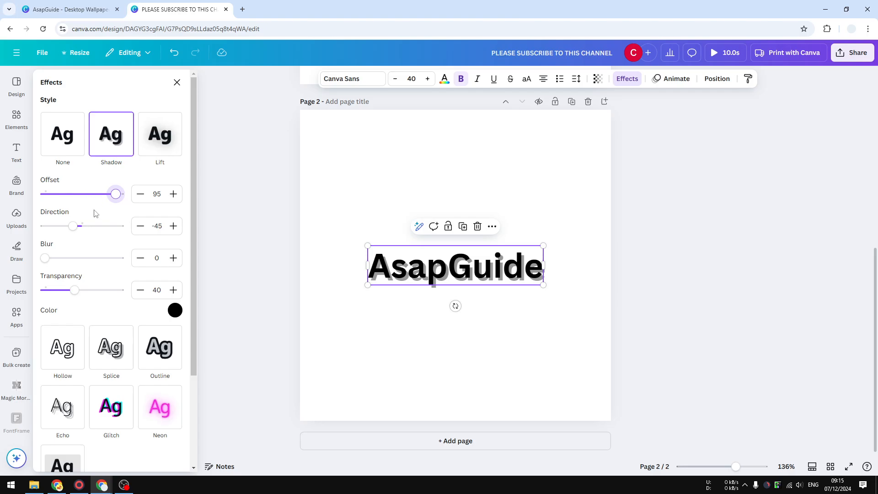
# Step: Set the AsapGuide text's shadow direction to 105, blur to 51 and transparency to 18
pyautogui.moveTo(73, 227); pyautogui.dragTo(104, 228)
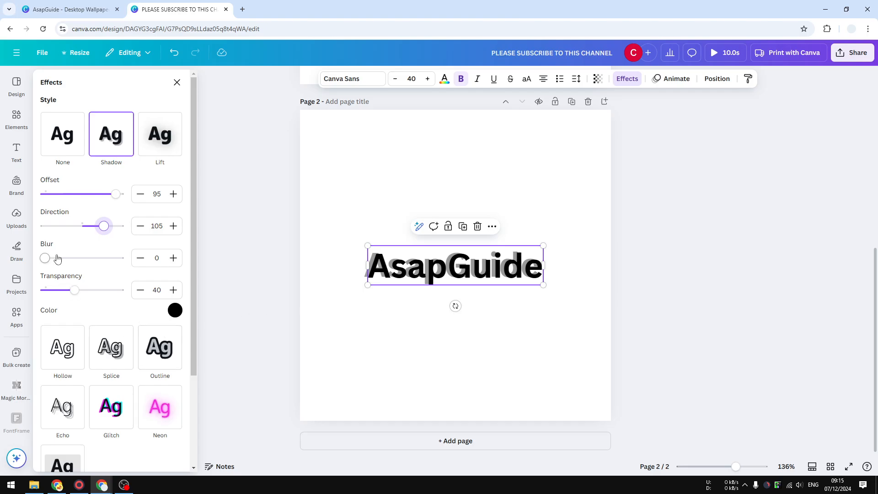
pyautogui.moveTo(45, 258); pyautogui.dragTo(83, 258)
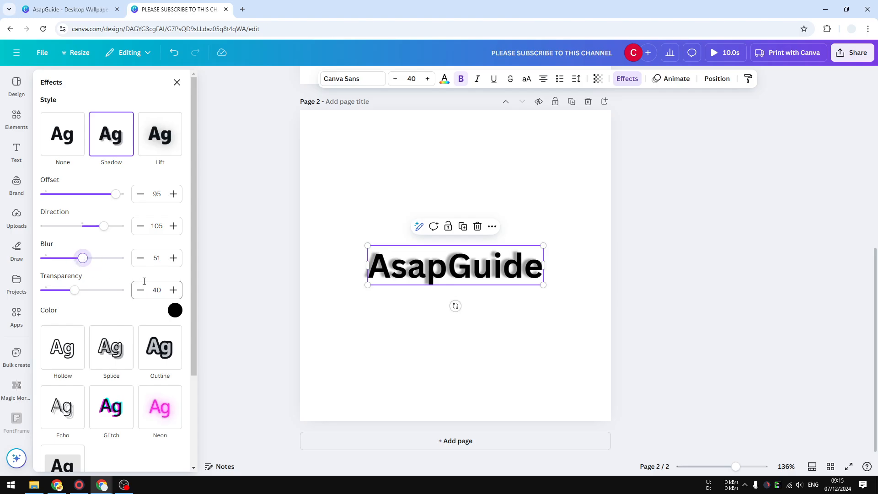
pyautogui.moveTo(74, 291); pyautogui.dragTo(56, 293)
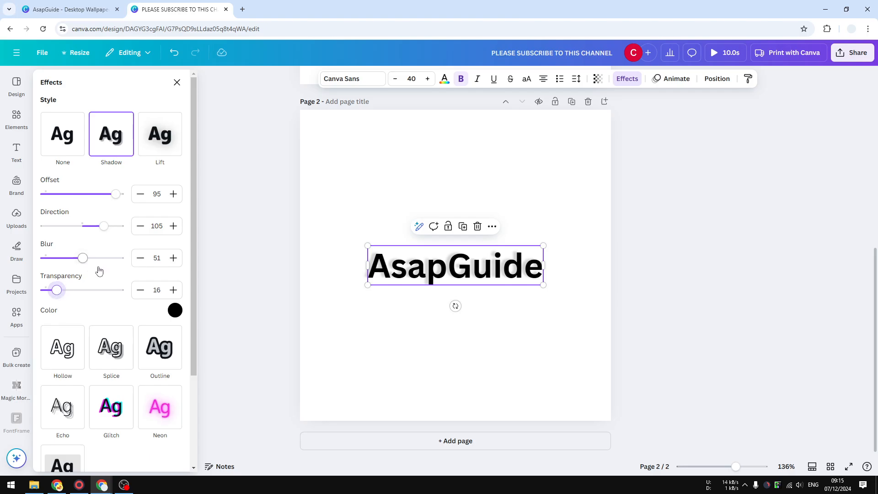
pyautogui.moveTo(58, 296)
pyautogui.mouseDown()
pyautogui.moveTo(123, 294)
pyautogui.moveTo(58, 298)
pyautogui.mouseUp()
# Step: Enlarge the AsapGuide text to font size 56.7 and apply the Lift effect at intensity 100
pyautogui.moveTo(367, 286); pyautogui.dragTo(331, 293)
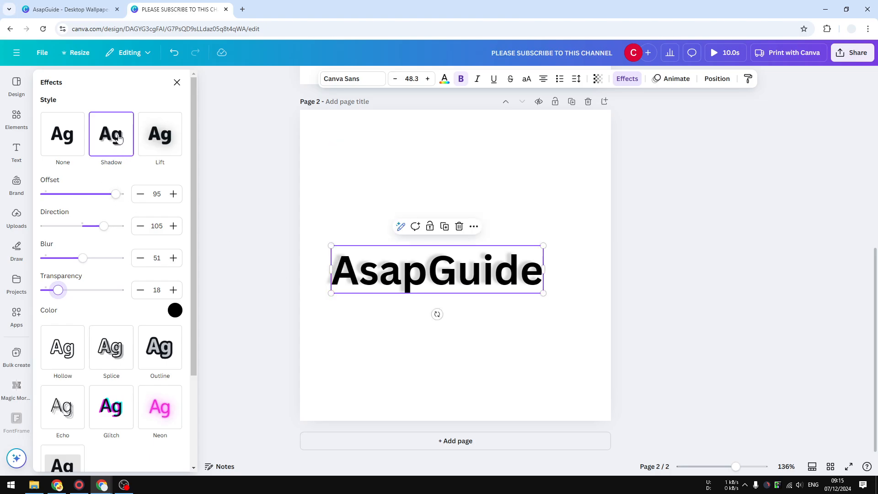
pyautogui.moveTo(543, 293); pyautogui.dragTo(579, 301)
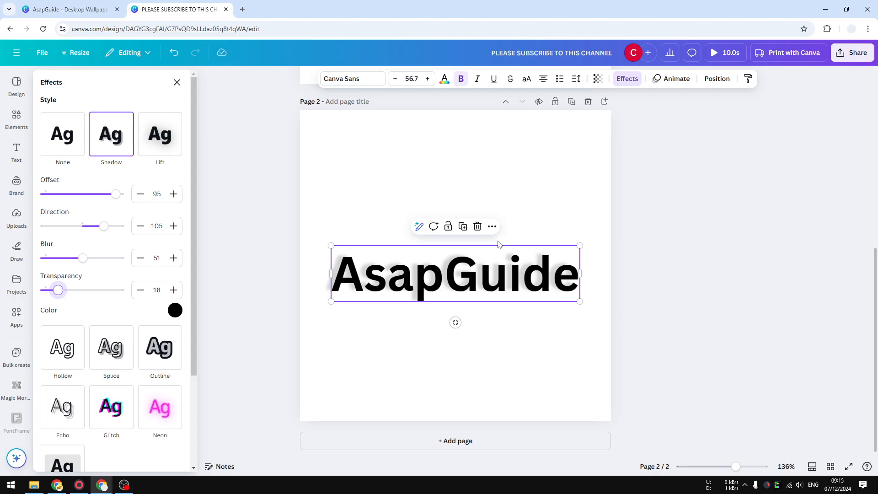
pyautogui.click(176, 144)
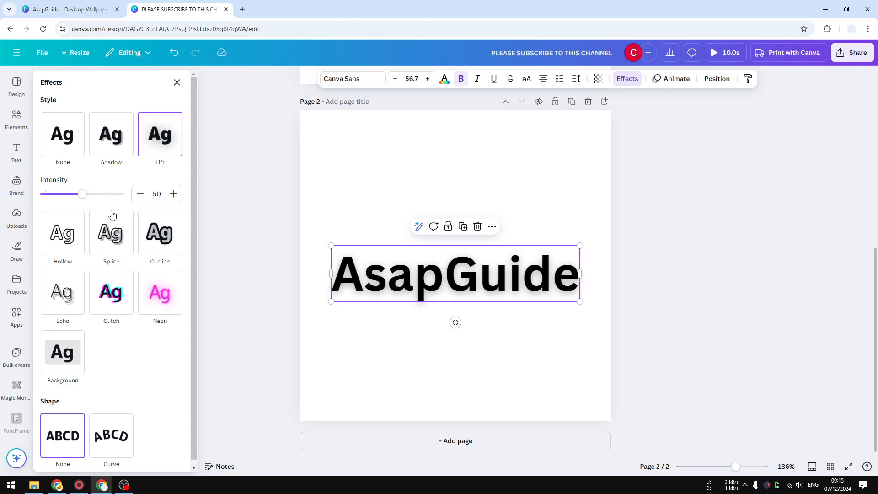
pyautogui.moveTo(82, 193); pyautogui.dragTo(120, 194)
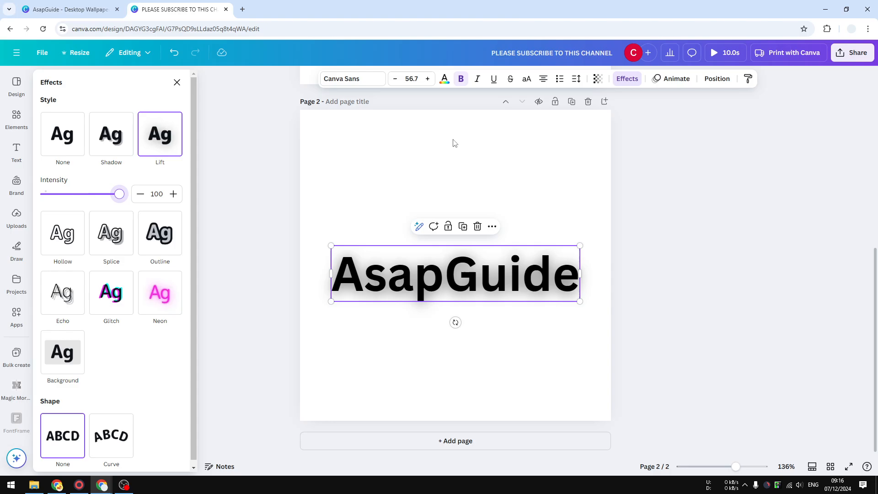
# Step: Change the AsapGuide text colour to white and deselect the text
pyautogui.click(448, 80)
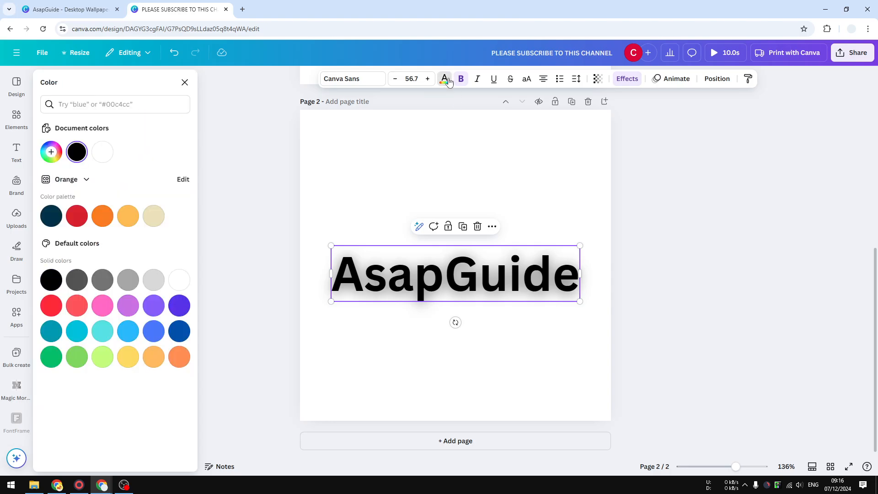
pyautogui.click(102, 151)
pyautogui.click(524, 342)
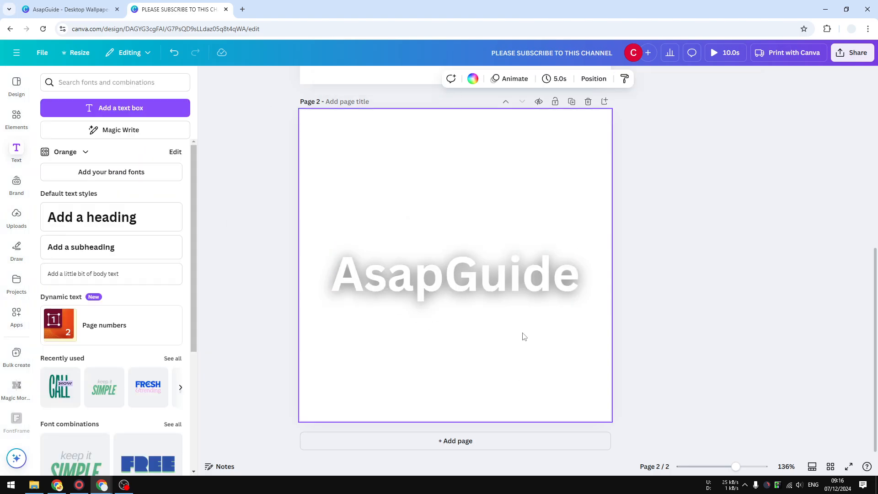
pyautogui.click(494, 297)
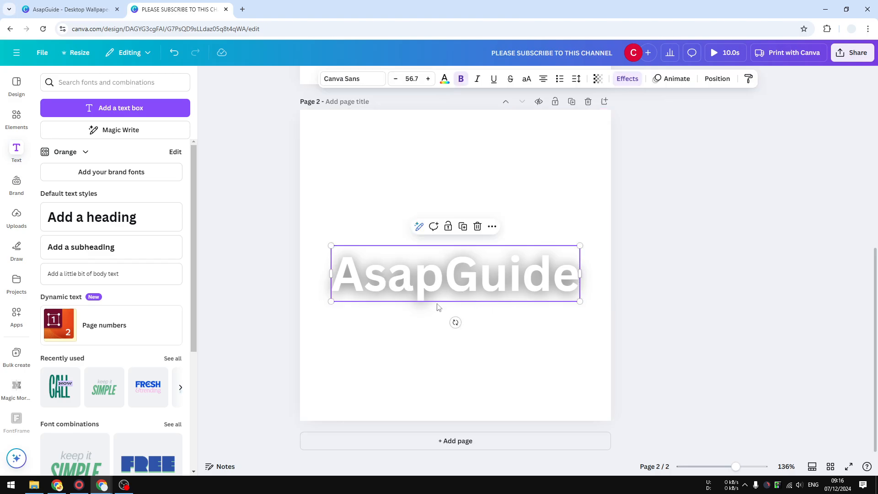
pyautogui.click(507, 346)
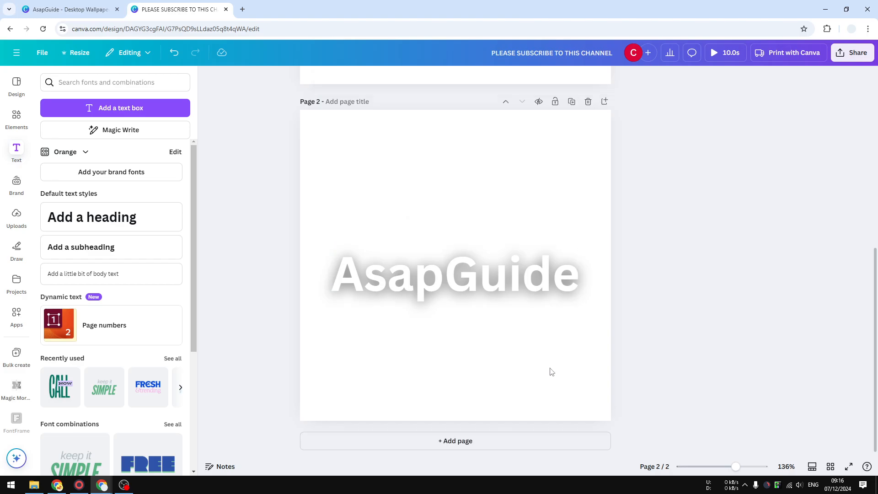
# Step: Add a blank third page and list all photos from an element search for "Person standing"
pyautogui.click(446, 440)
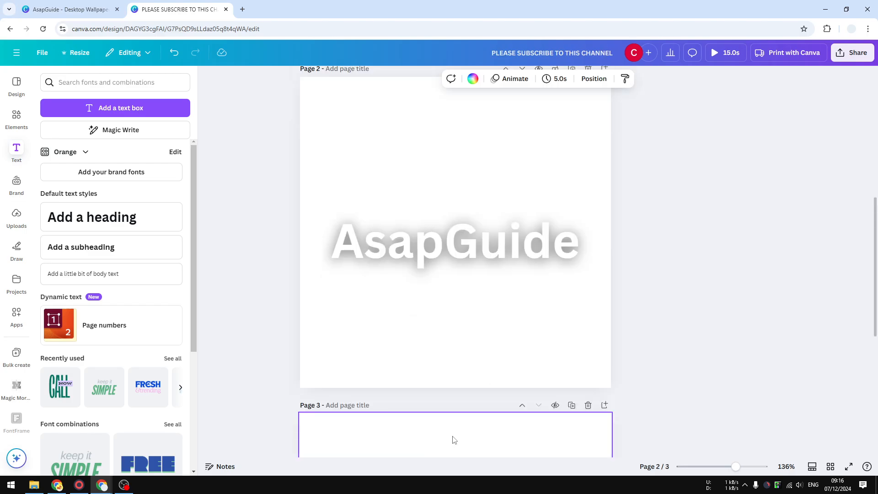
pyautogui.click(16, 118)
pyautogui.click(117, 83)
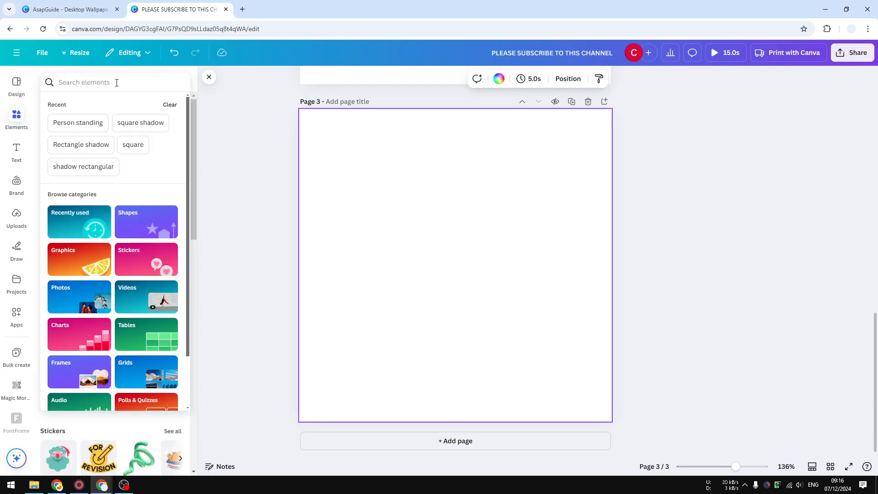
pyautogui.write('Person standing')
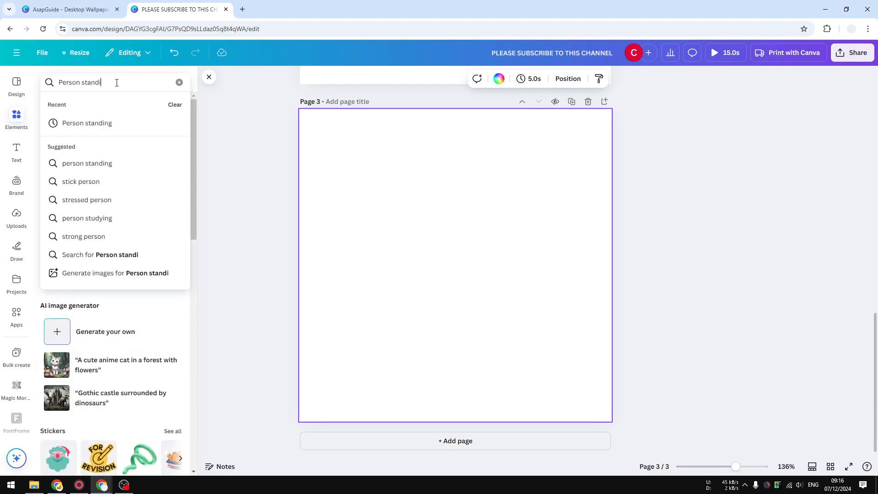
pyautogui.press('Return')
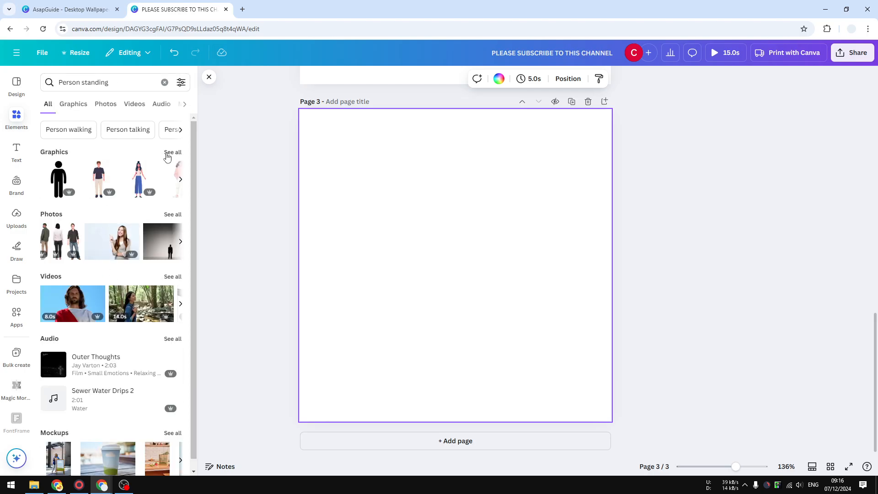
pyautogui.click(173, 215)
pyautogui.scroll(-2, 144, 298)
pyautogui.scroll(-6, 144, 298)
pyautogui.scroll(-2, 131, 271)
pyautogui.scroll(2, 141, 273)
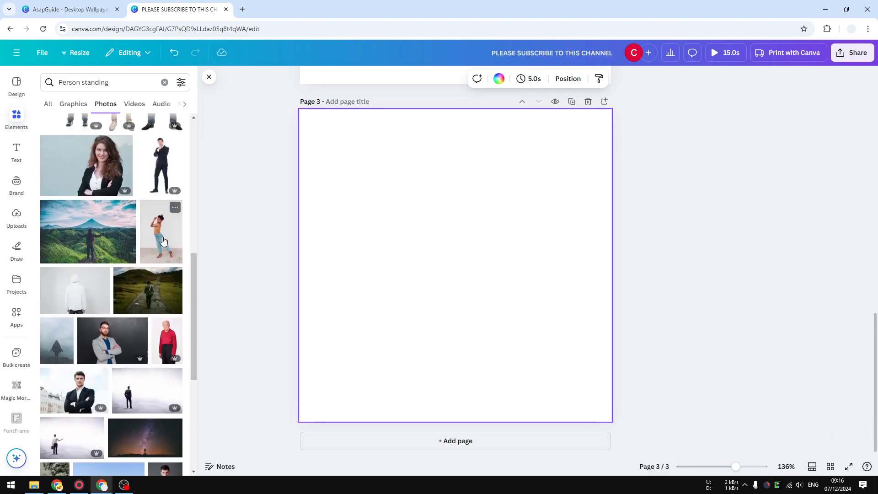
pyautogui.click(164, 240)
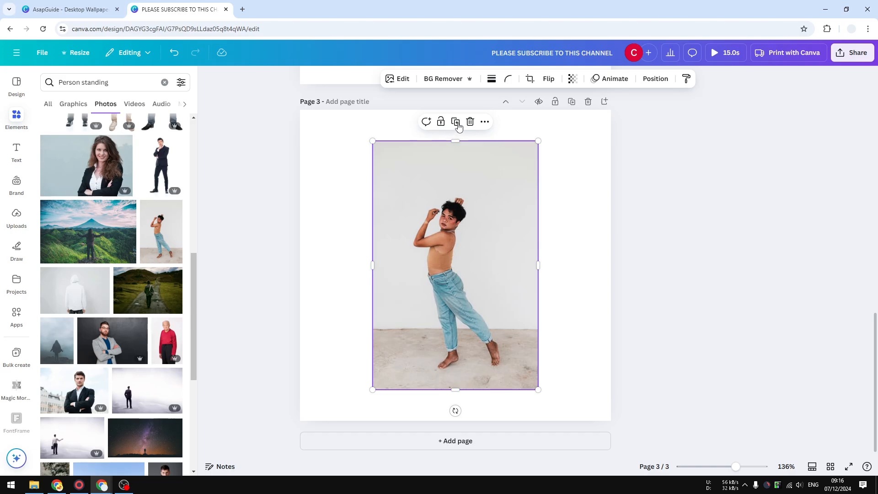
pyautogui.click(470, 122)
# Step: Place the full-length cut-out photo of the man in a striped shirt and jeans on page 3
pyautogui.scroll(-2, 145, 279)
pyautogui.scroll(-3, 149, 311)
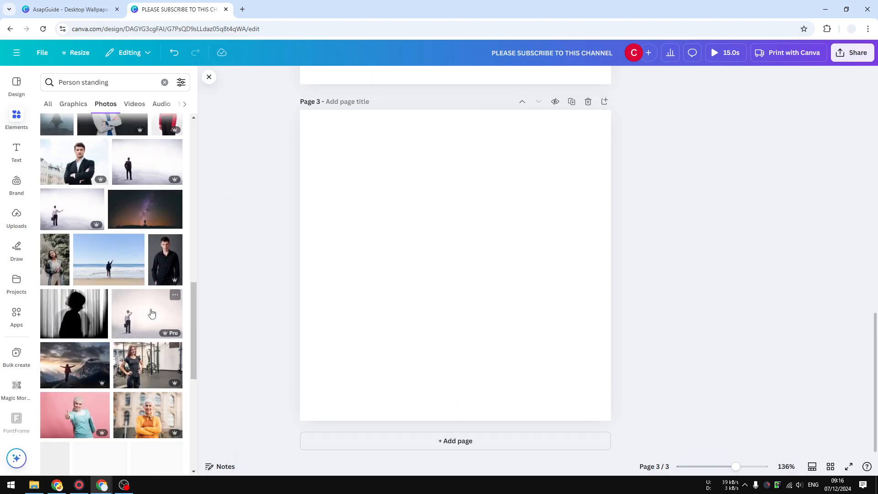
pyautogui.scroll(-2, 144, 302)
pyautogui.scroll(-3, 137, 288)
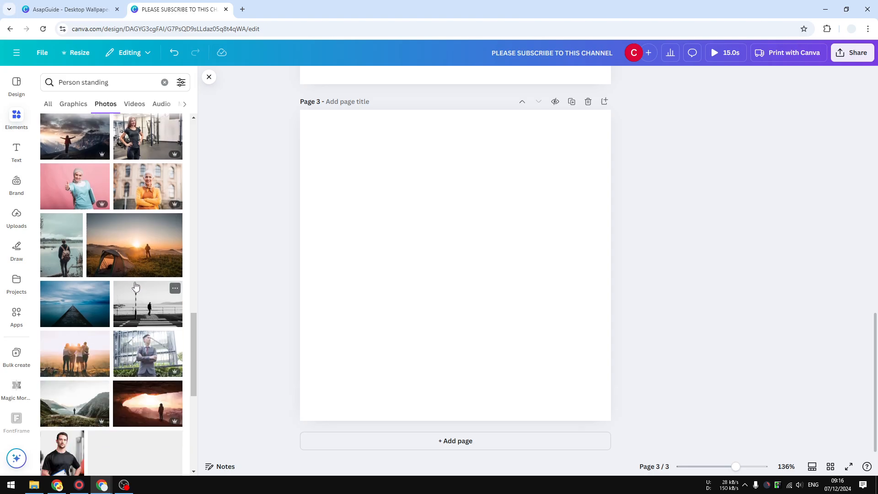
pyautogui.scroll(-3, 136, 287)
pyautogui.scroll(-2, 132, 274)
pyautogui.scroll(-10, 131, 271)
pyautogui.scroll(-5, 122, 282)
pyautogui.scroll(-10, 126, 273)
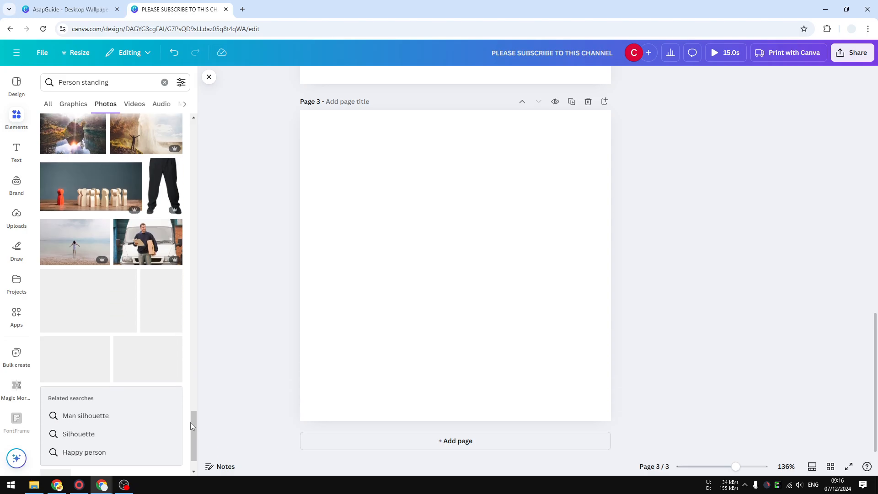
pyautogui.scroll(4, 195, 273)
pyautogui.scroll(10, 195, 273)
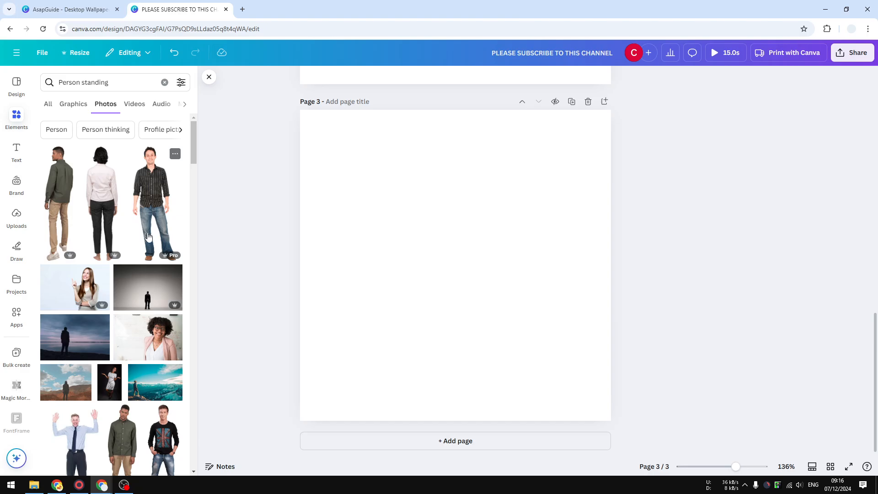
pyautogui.click(154, 213)
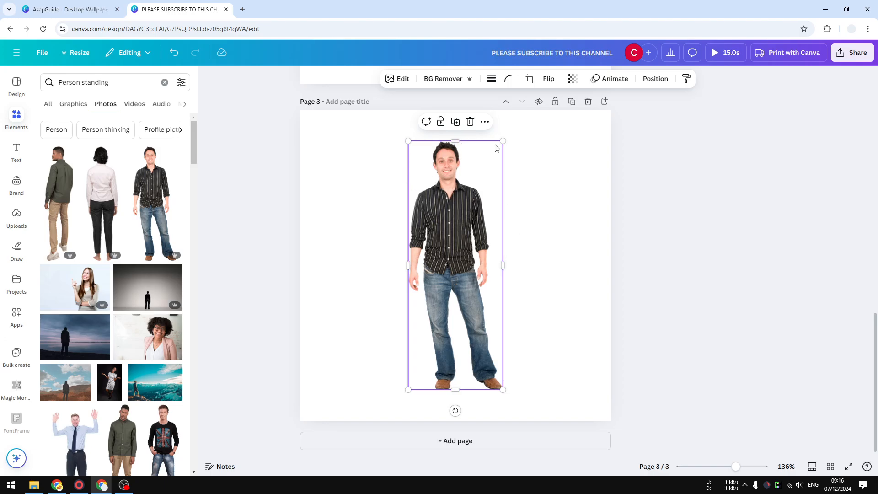
# Step: Apply the Drop shadow effect to the man's photo
pyautogui.click(399, 78)
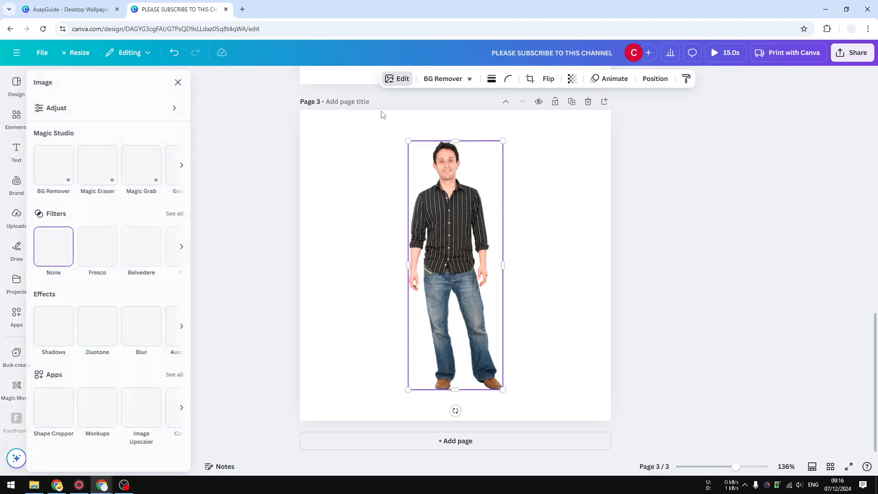
pyautogui.click(64, 329)
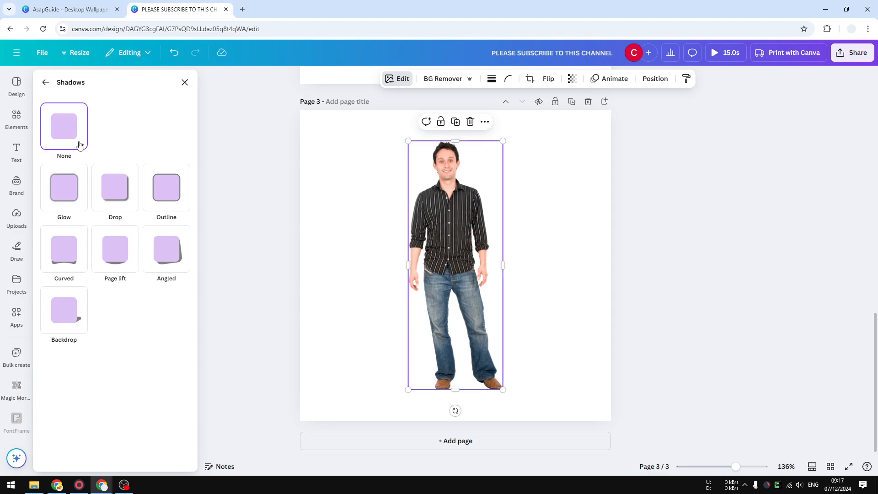
pyautogui.click(114, 195)
pyautogui.scroll(-1, 78, 314)
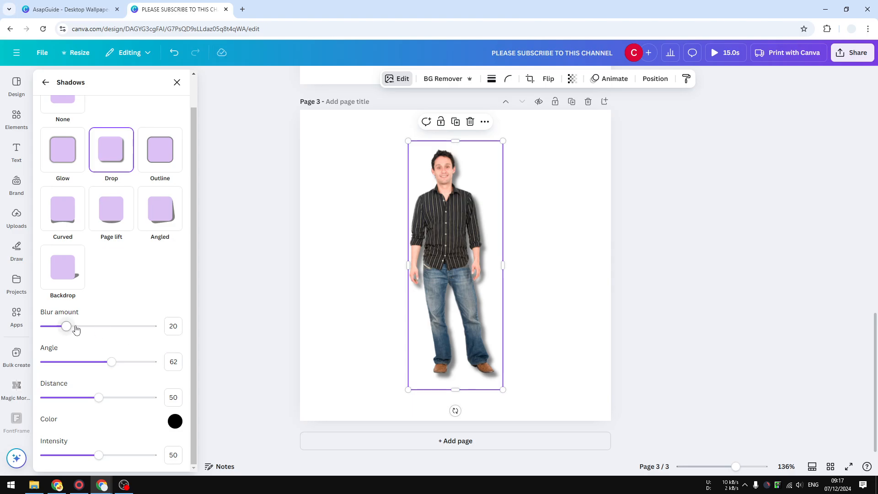
# Step: Set the drop shadow's blur amount to 24, angle to 44, distance to 59 and intensity to 46
pyautogui.moveTo(70, 327); pyautogui.dragTo(71, 327)
pyautogui.moveTo(114, 363); pyautogui.dragTo(92, 362)
pyautogui.moveTo(100, 401)
pyautogui.mouseDown()
pyautogui.moveTo(82, 405)
pyautogui.moveTo(108, 396)
pyautogui.mouseUp()
pyautogui.moveTo(98, 456)
pyautogui.mouseDown()
pyautogui.moveTo(64, 459)
pyautogui.moveTo(95, 457)
pyautogui.mouseUp()
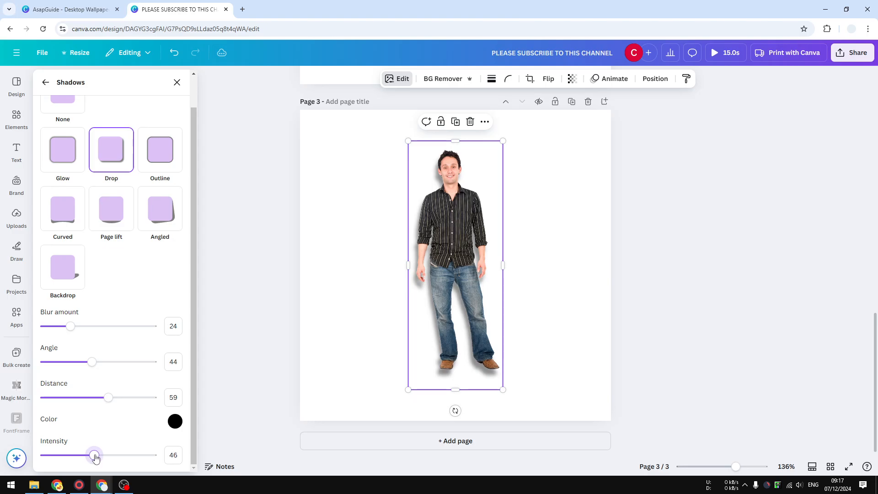
# Step: Change the drop shadow's colour to red #FF0000 and shift the man's photo slightly down the page
pyautogui.click(174, 423)
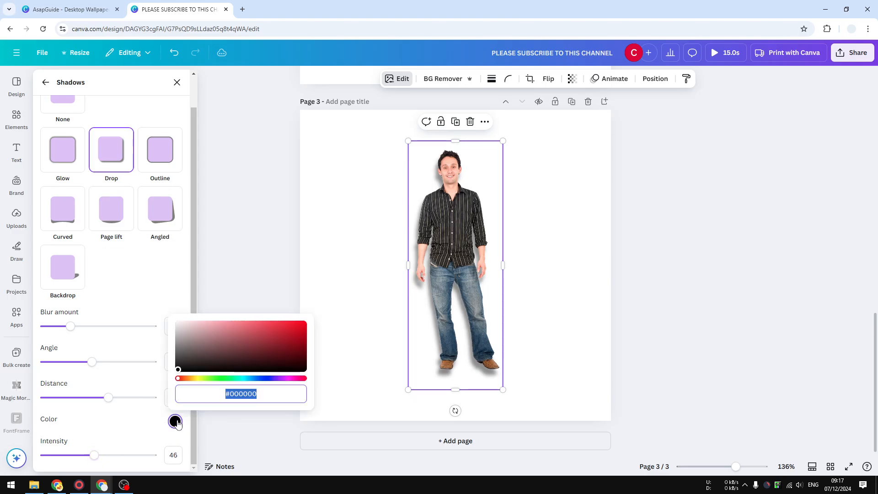
pyautogui.click(238, 342)
pyautogui.moveTo(238, 341); pyautogui.dragTo(331, 313)
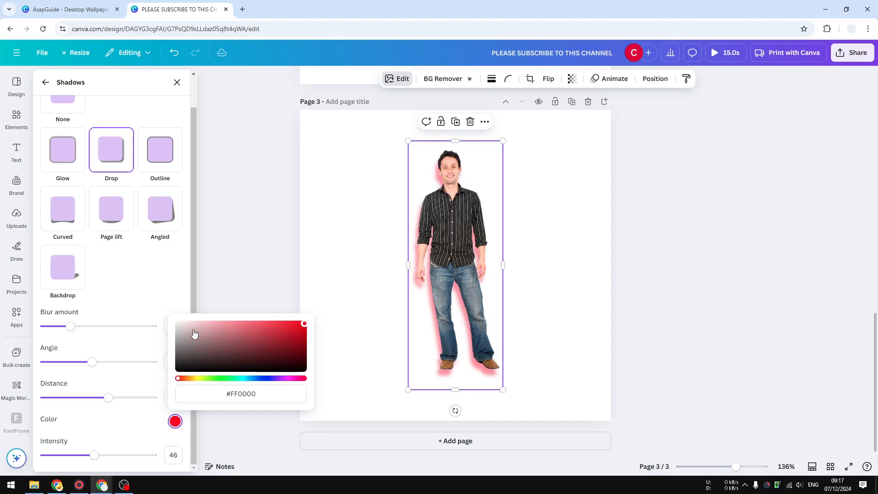
pyautogui.click(136, 439)
pyautogui.moveTo(465, 273); pyautogui.dragTo(457, 273)
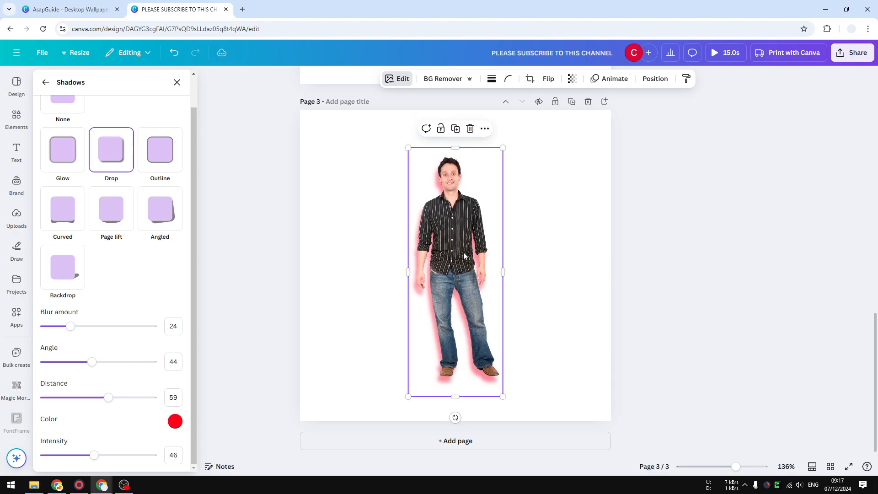
pyautogui.click(46, 83)
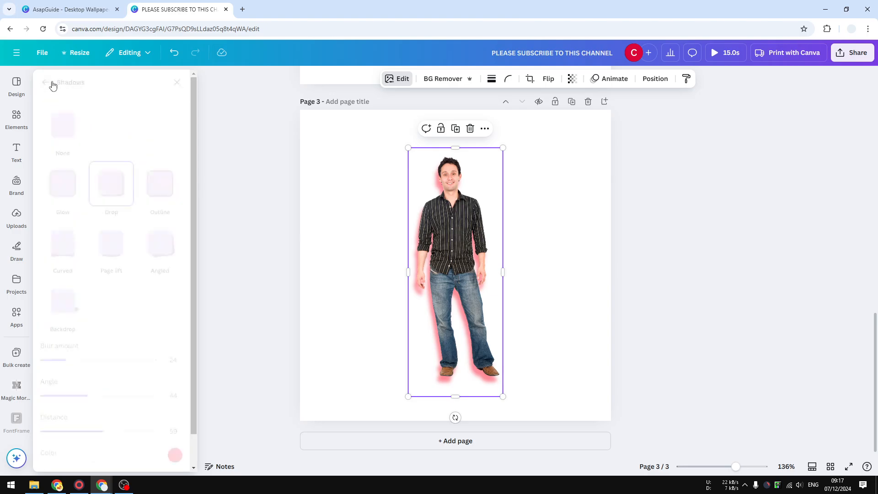
# Step: Replace the man's photo on page 3 with the recently used photo of the long-haired woman in a black blazer
pyautogui.click(17, 118)
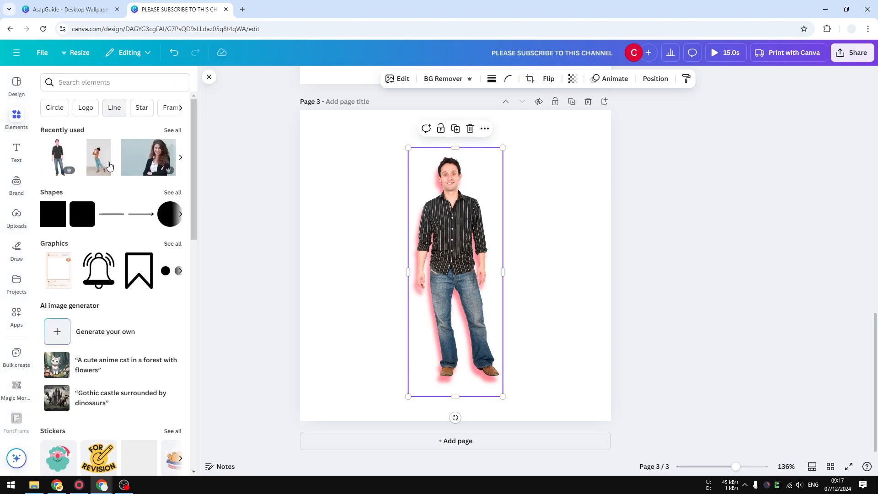
pyautogui.click(148, 157)
pyautogui.click(489, 361)
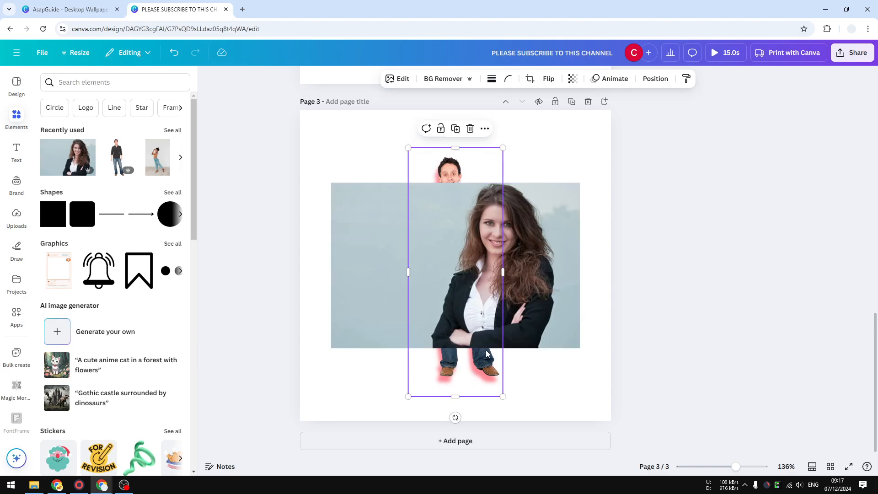
pyautogui.press('Delete')
pyautogui.click(479, 278)
# Step: Apply the Drop shadow effect to the woman's photo
pyautogui.click(397, 79)
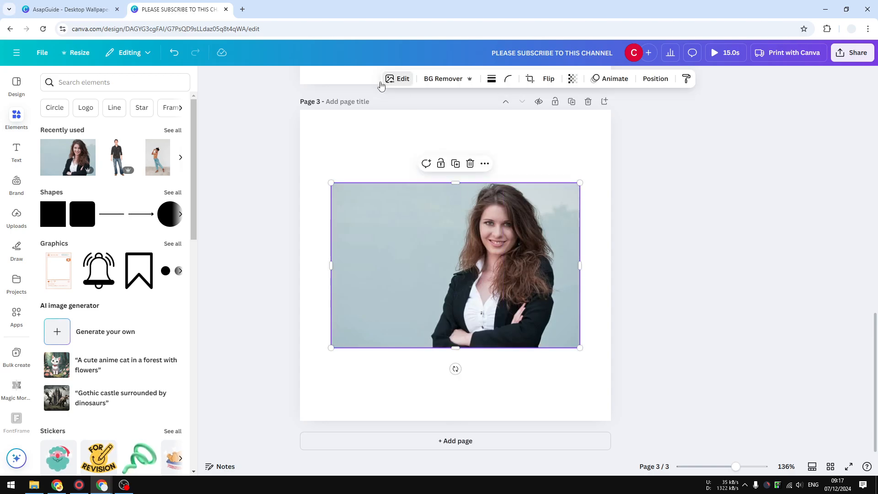
pyautogui.click(59, 325)
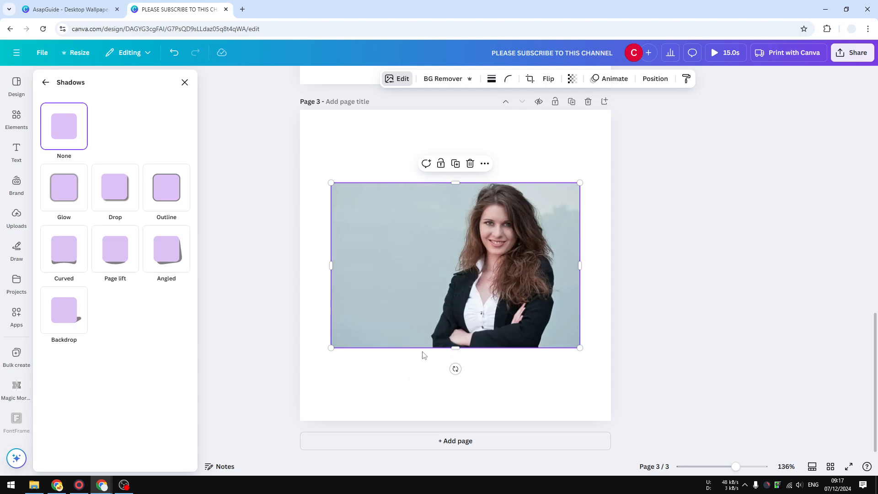
pyautogui.click(138, 196)
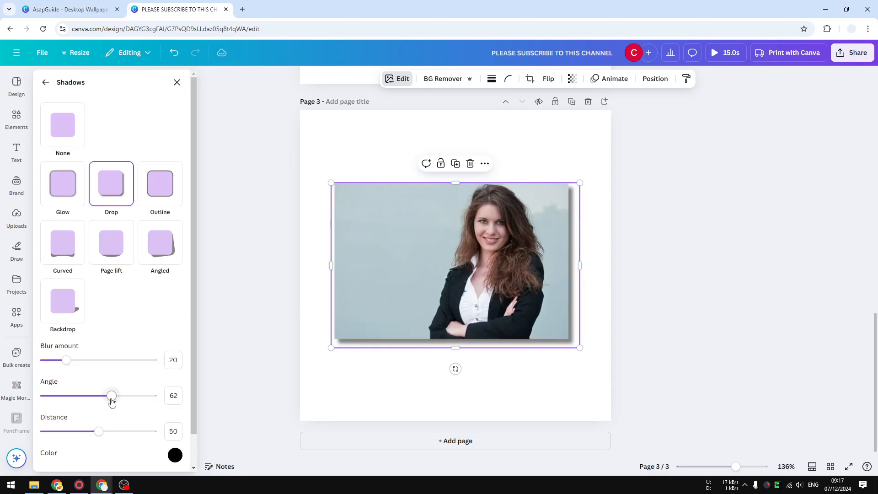
# Step: Remove the Drop shadow from the woman's photo and return to the image editing options
pyautogui.scroll(-2, 130, 405)
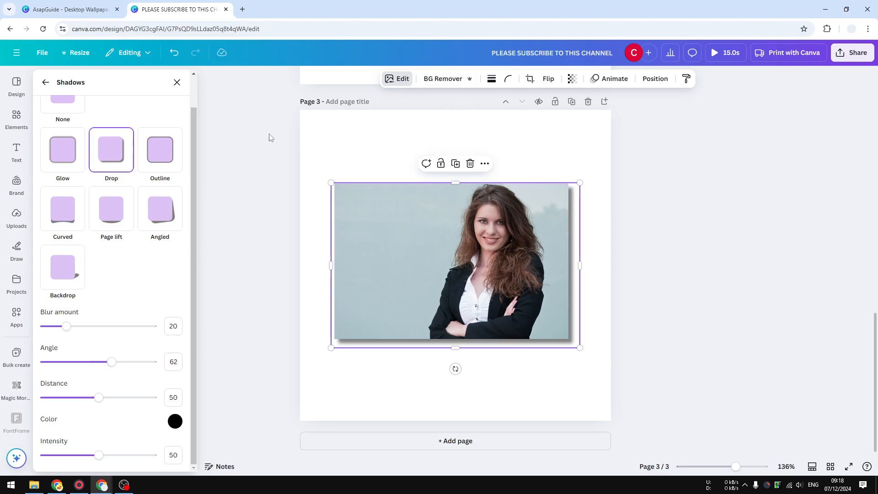
pyautogui.click(62, 105)
pyautogui.click(46, 82)
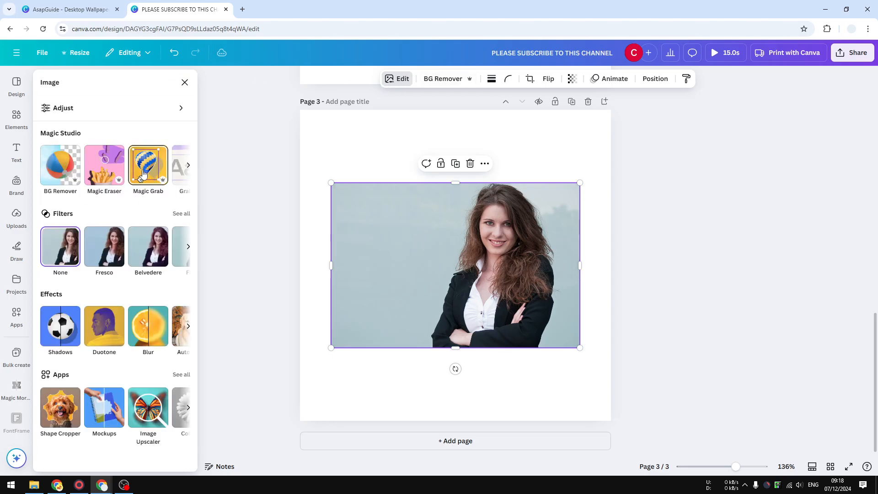
# Step: Separate the woman from her photo's background with Magic Grab, and undo a trial shift of the separated image
pyautogui.click(146, 170)
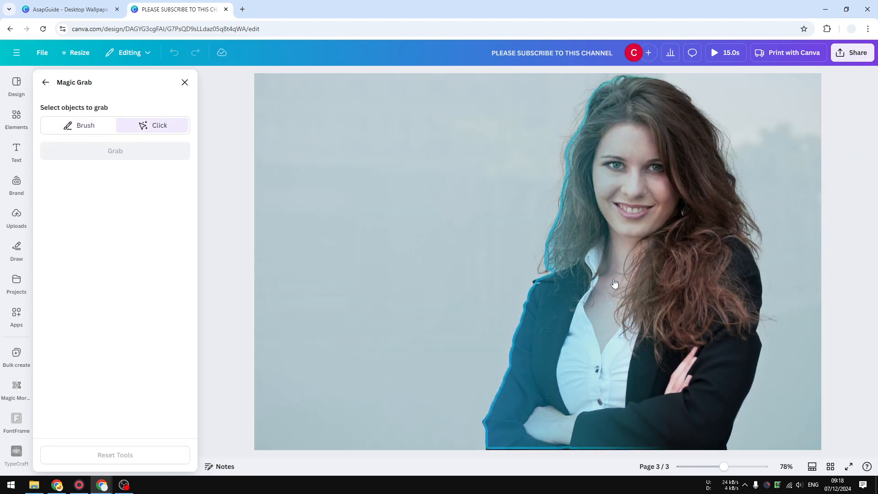
pyautogui.click(614, 284)
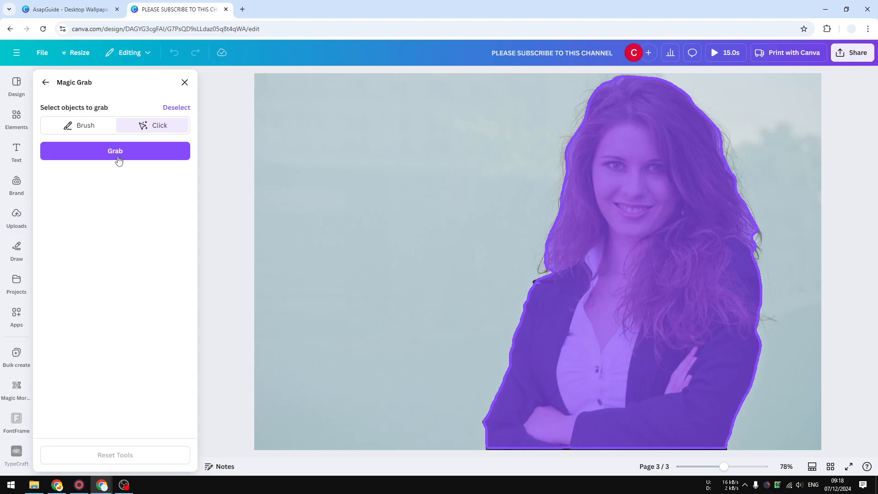
pyautogui.click(115, 151)
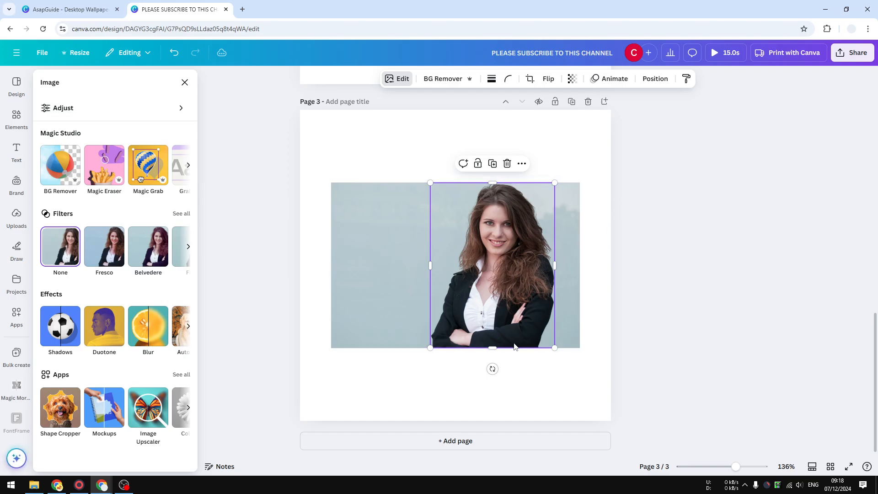
pyautogui.moveTo(365, 300); pyautogui.dragTo(339, 316)
pyautogui.hotkey('ctrl', 'z')
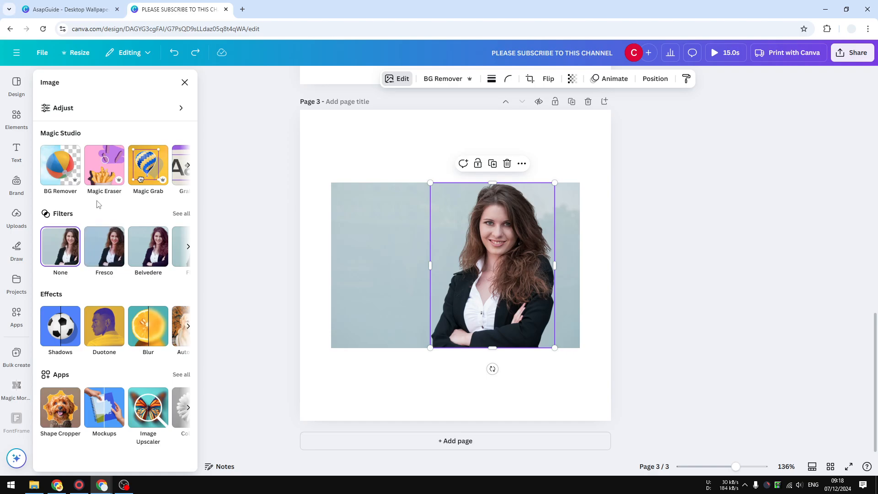
# Step: Try the Outline, Glow and Drop shadow effects one after another on the cut-out woman
pyautogui.click(62, 325)
pyautogui.click(155, 195)
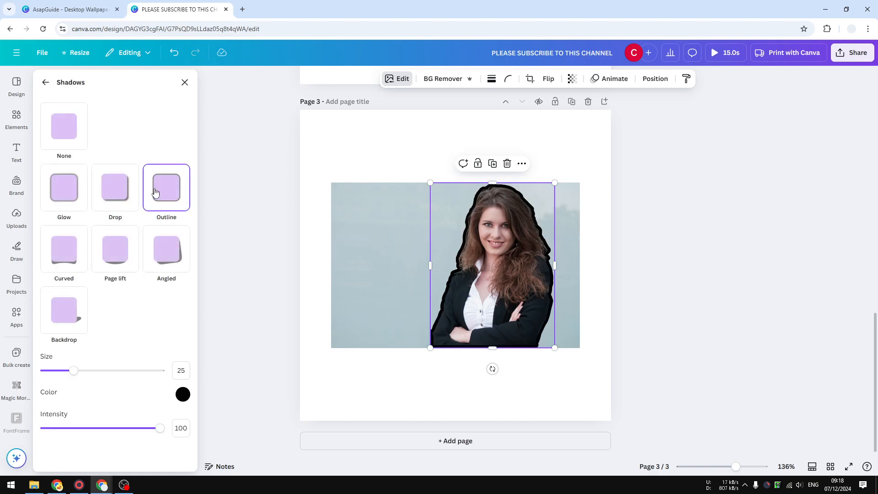
pyautogui.click(66, 190)
pyautogui.click(123, 185)
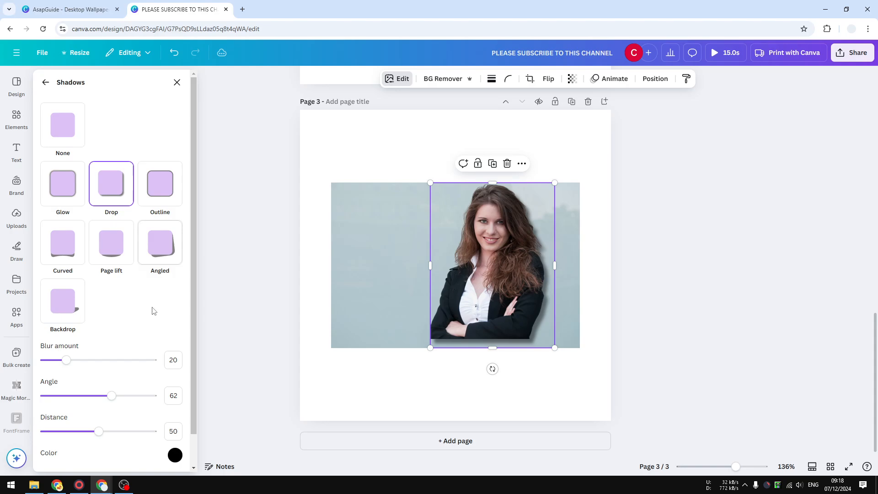
# Step: Apply the Backdrop shadow to the cut-out woman and move her slightly down to align with the background's bottom edge
pyautogui.click(63, 302)
pyautogui.moveTo(477, 338); pyautogui.dragTo(481, 350)
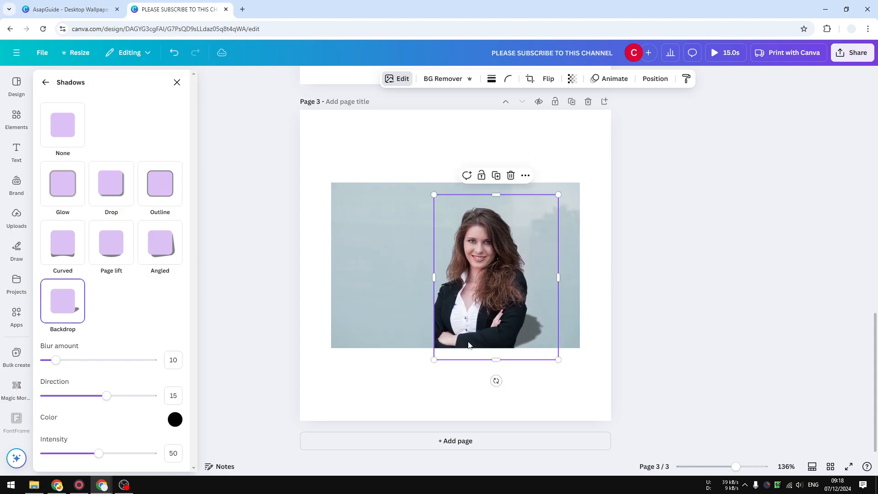